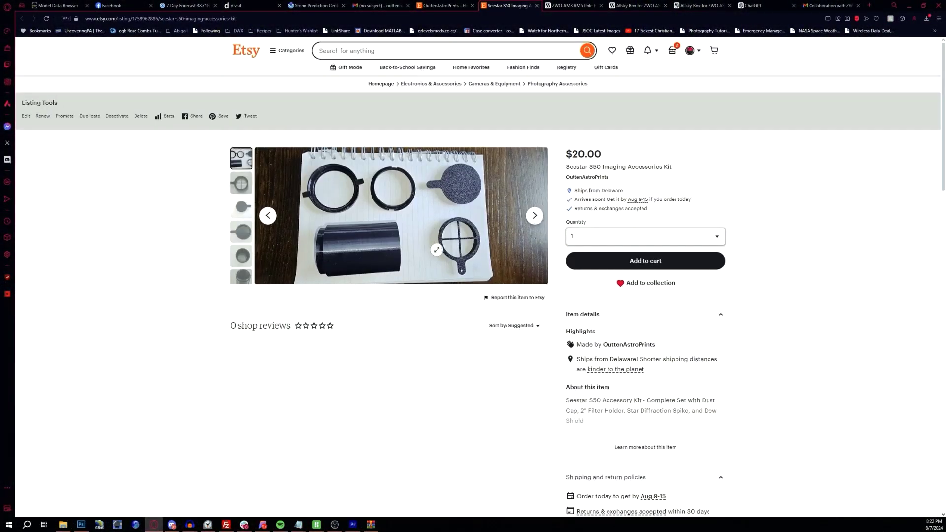
Browse all the accessory kit's enlarged product photos, from the filter holder to the fitted cover
scroll(432, 269, down, 2)
scroll(433, 270, up, 1)
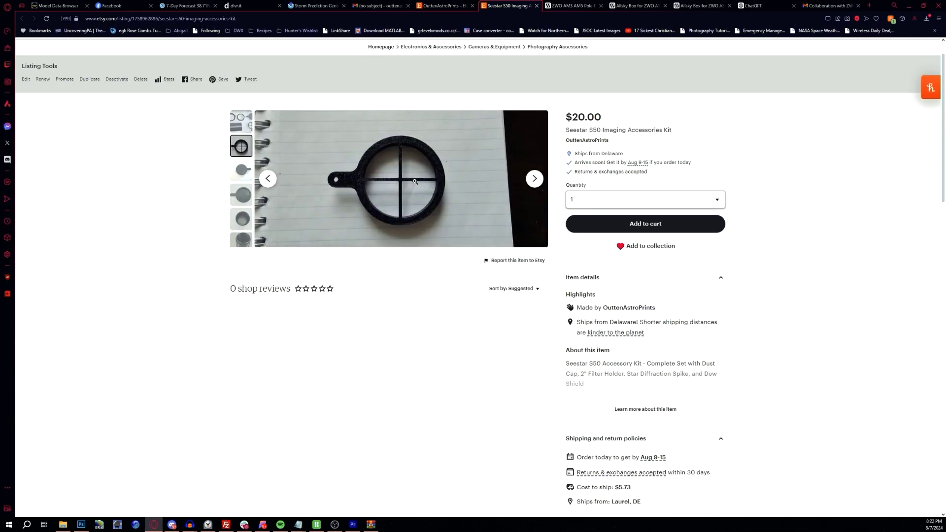
click(415, 181)
click(736, 285)
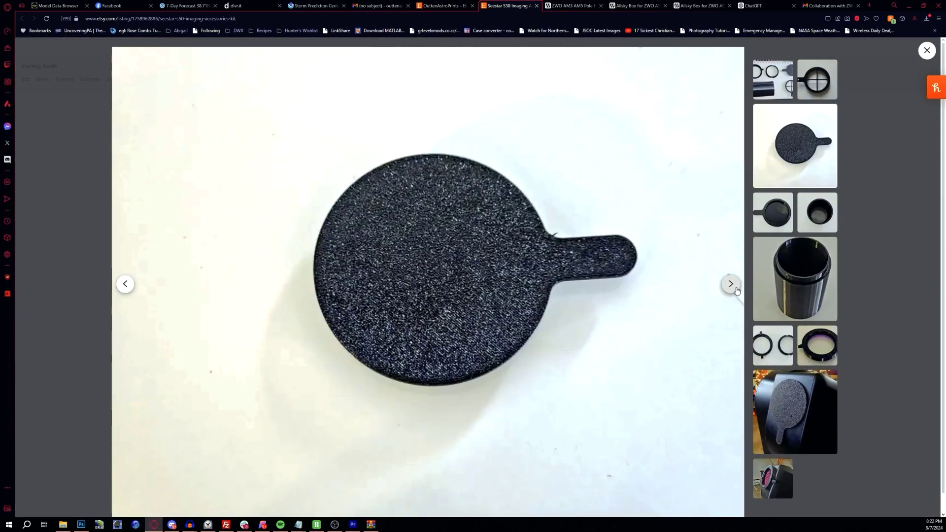
click(737, 291)
click(736, 290)
click(737, 290)
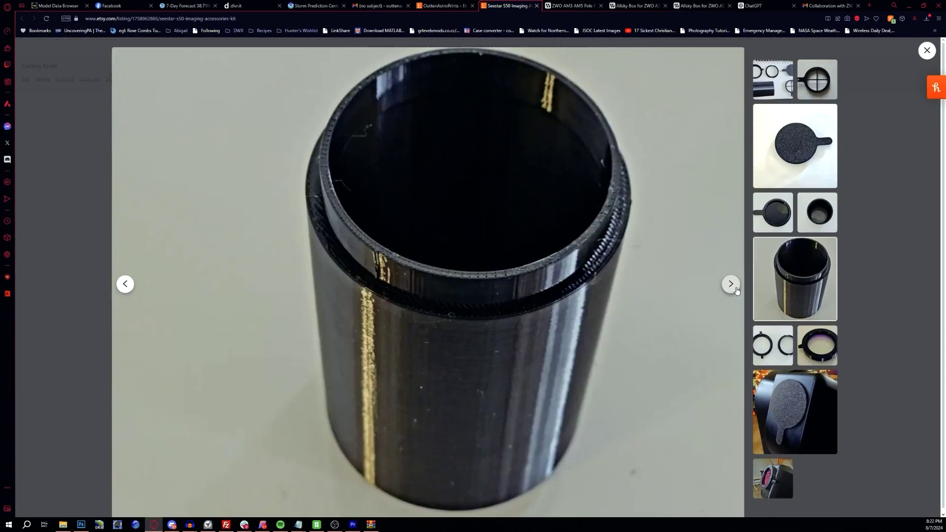
click(737, 290)
click(737, 290)
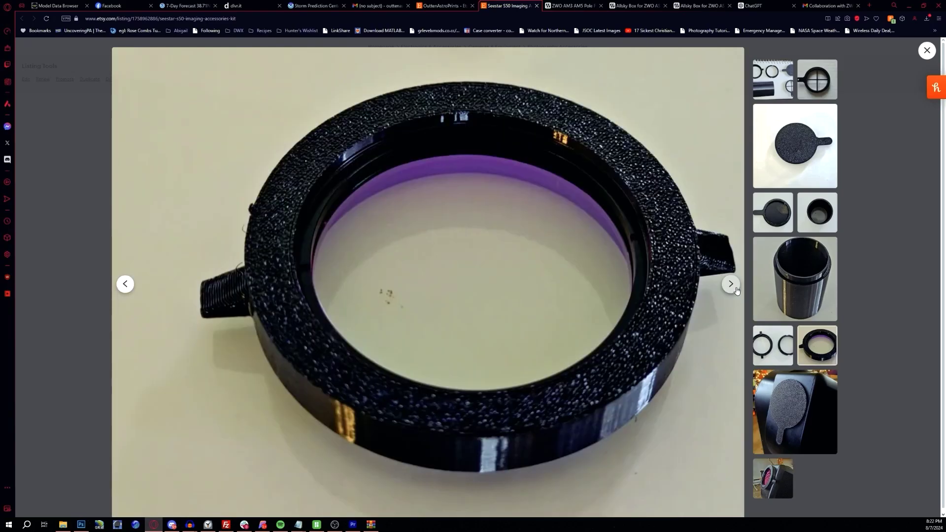
click(737, 290)
click(936, 49)
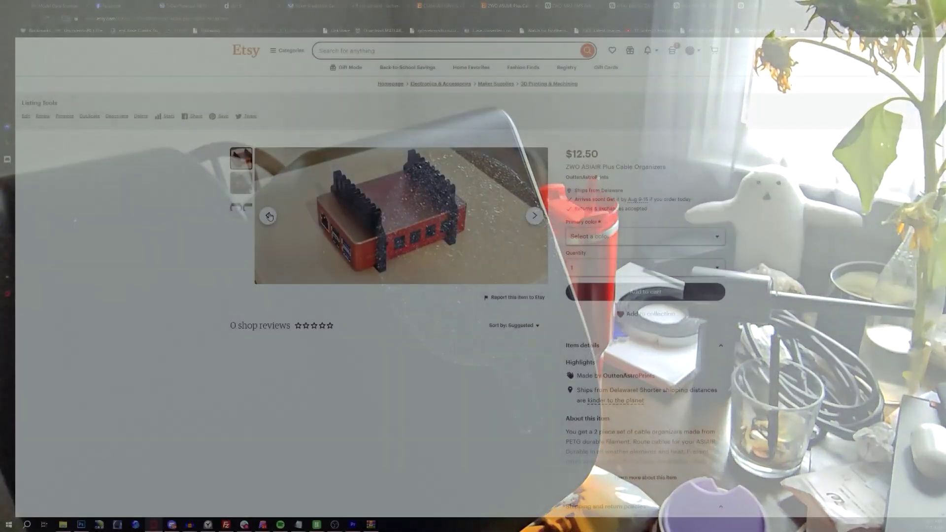
View the cable organizer's three photos, then open the ZWO Camera Cable Management 78MM listing
click(459, 220)
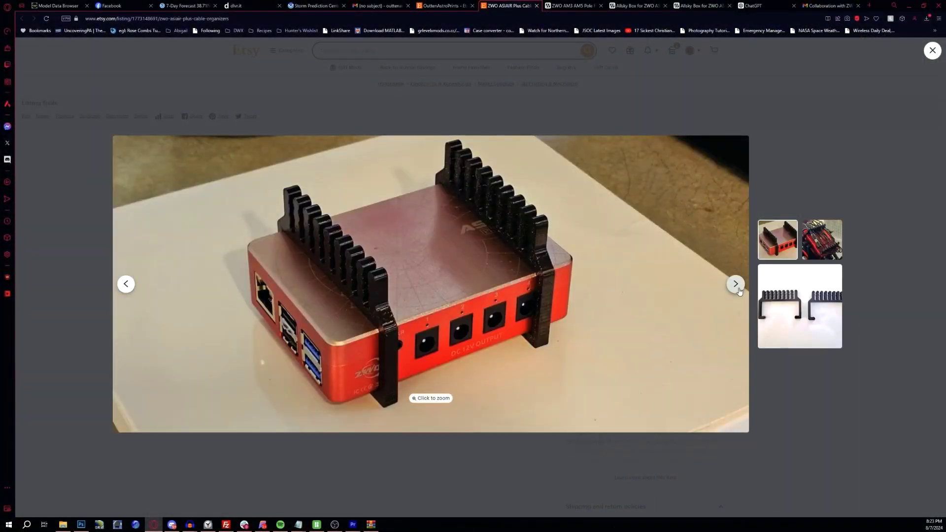
click(740, 291)
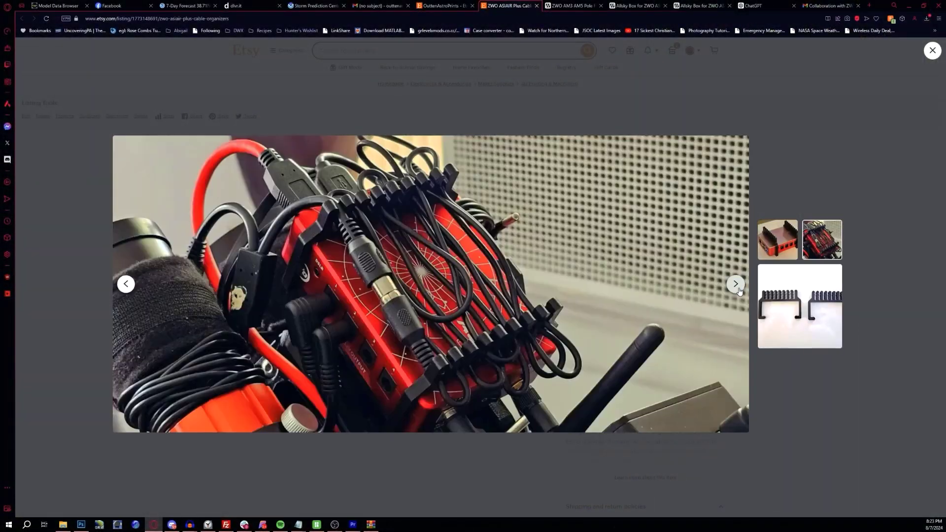
click(740, 290)
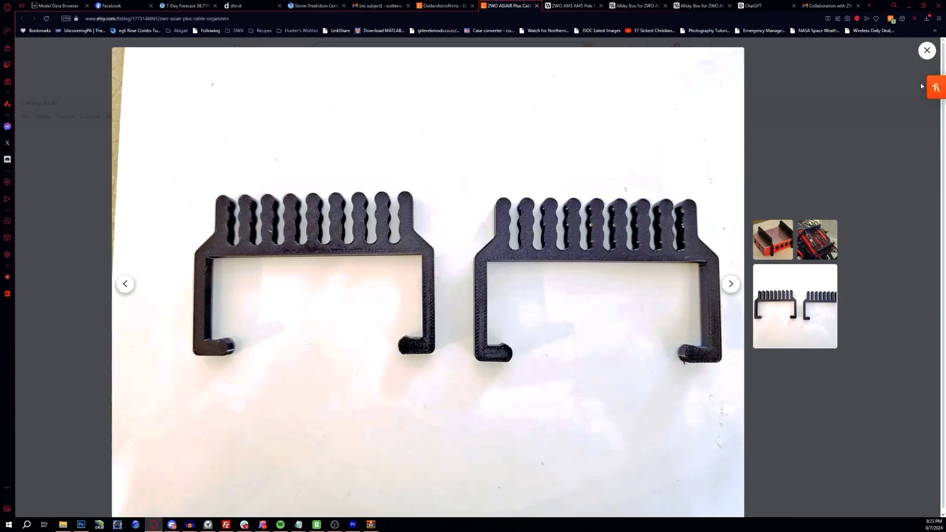
click(928, 50)
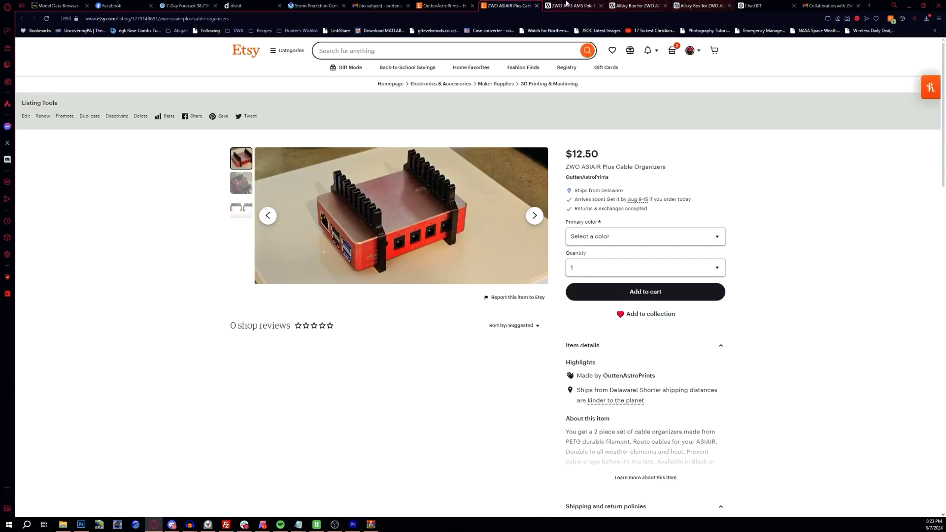
key(alt+Left)
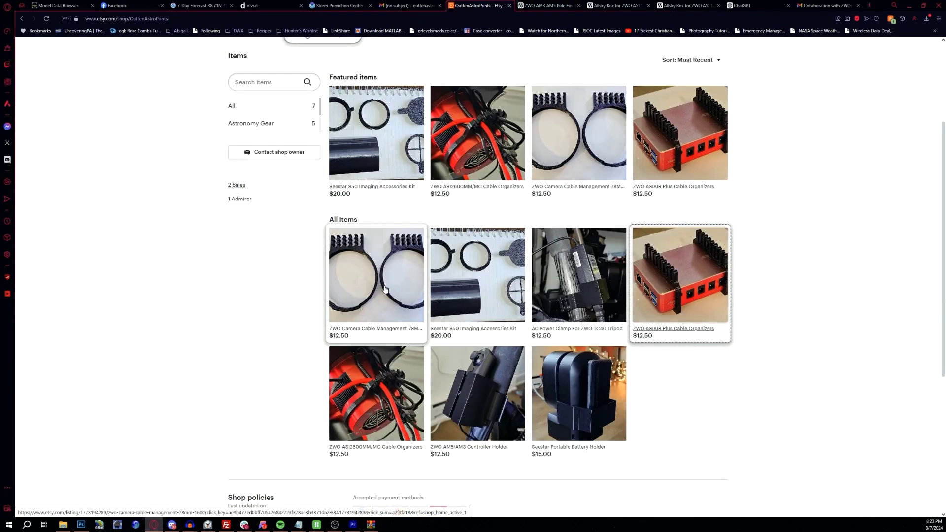
click(385, 289)
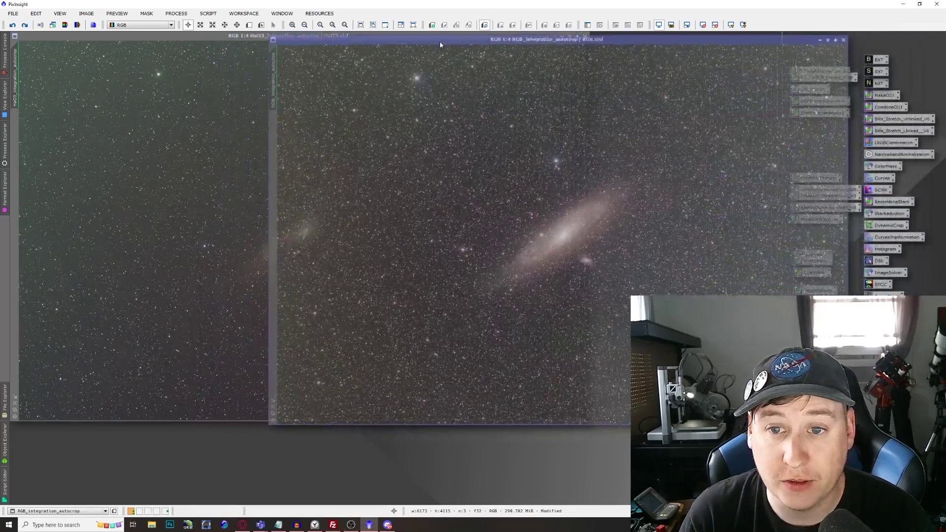
Zoom into the RGB and HaO3 Andromeda images to compare them closely
scroll(555, 230, up, 2)
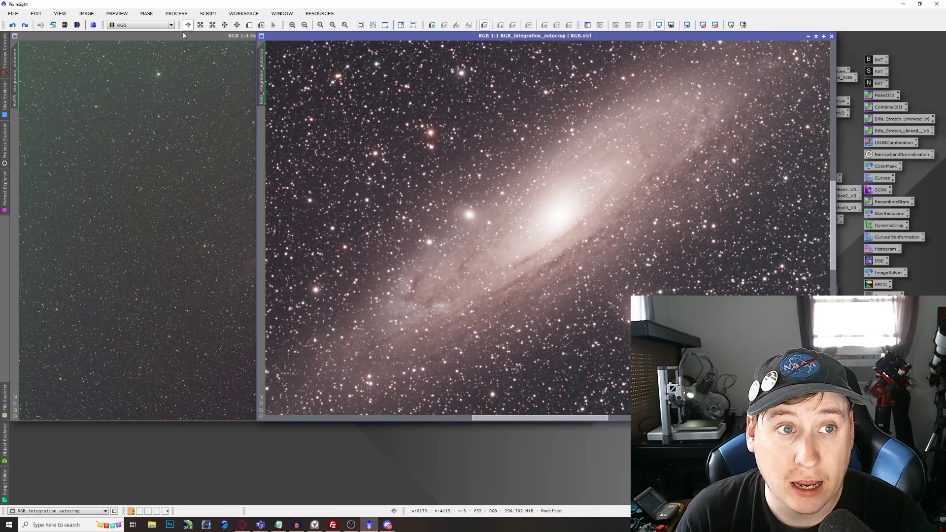
click(185, 37)
scroll(307, 217, up, 3)
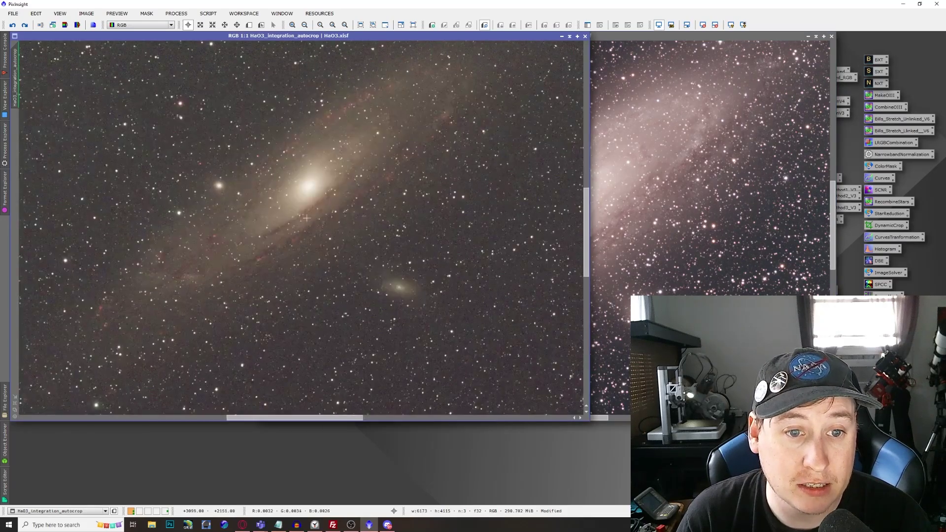
drag(588, 239, 588, 220)
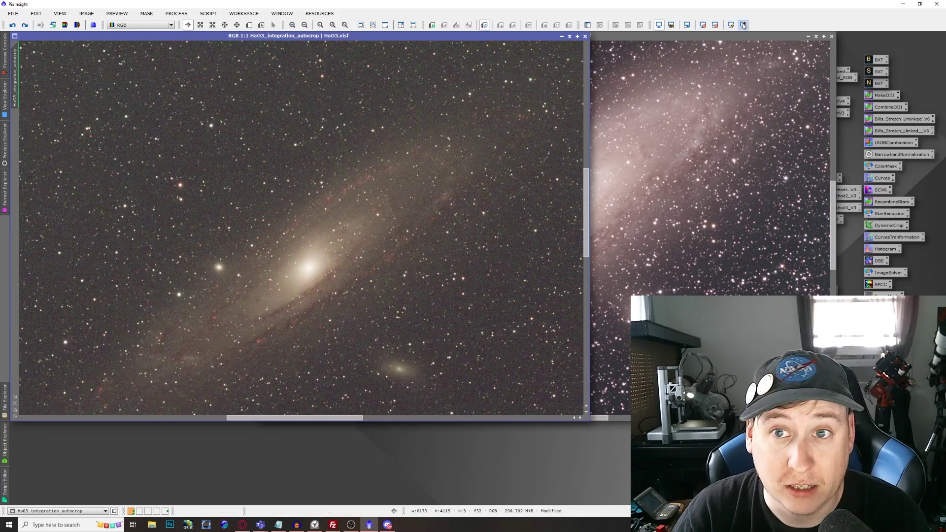
On the RGB image, reapply the galaxy-protecting mask and hide its overlay to see natural colour
click(663, 34)
scroll(573, 169, down, 1)
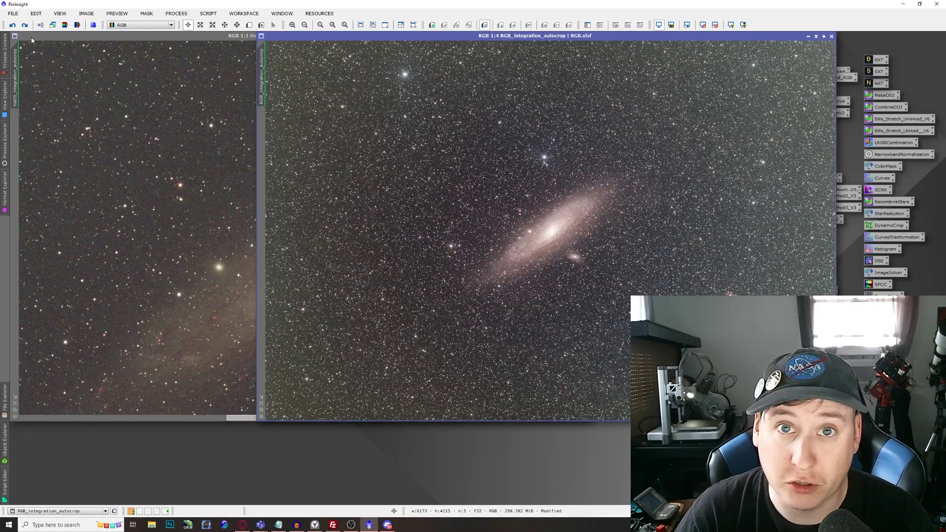
click(25, 25)
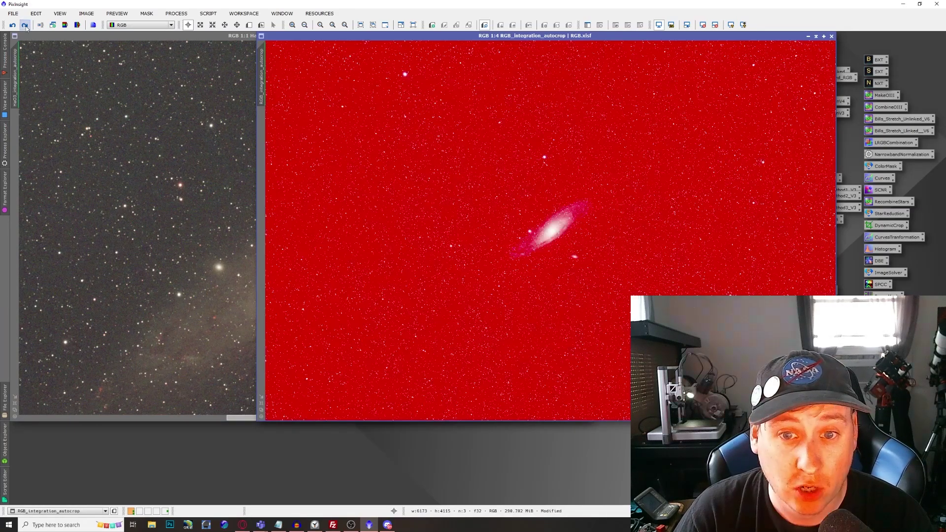
click(729, 23)
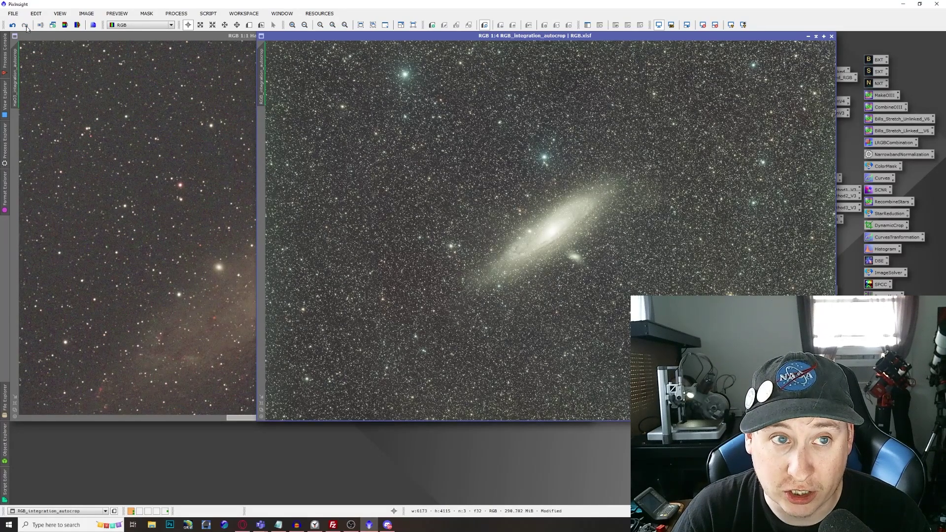
Toggle the HaO3 image's last change off and on with Undo/Redo, leaving it in front
click(54, 38)
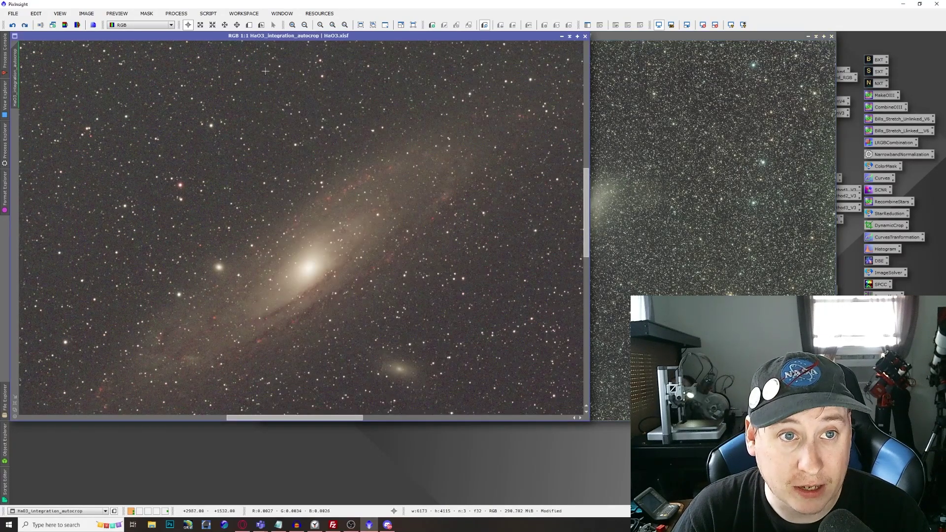
click(25, 25)
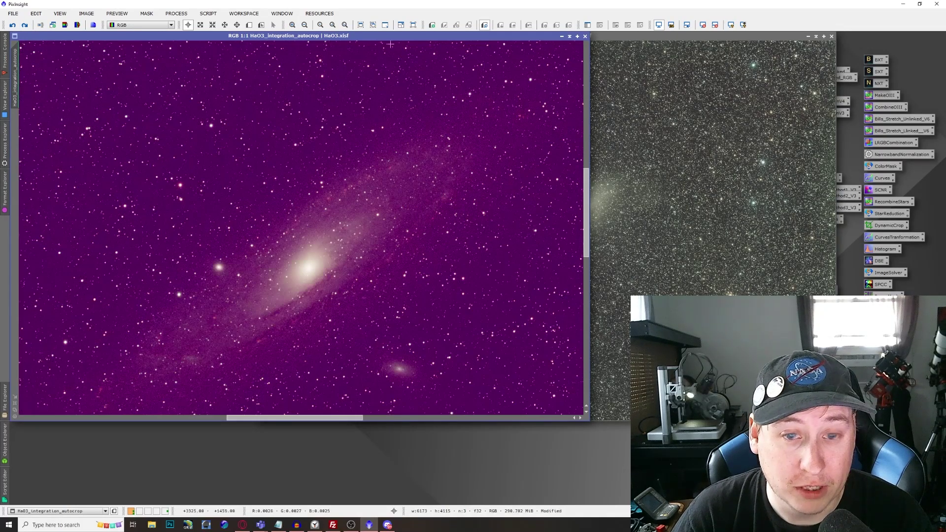
click(730, 26)
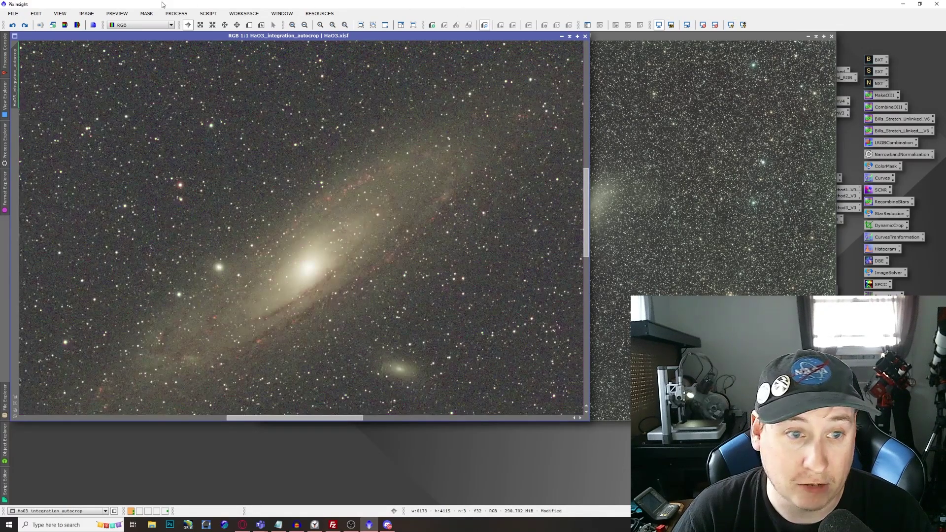
click(25, 25)
Minimize the RGB image to an icon and move it out of the way
scroll(484, 212, down, 3)
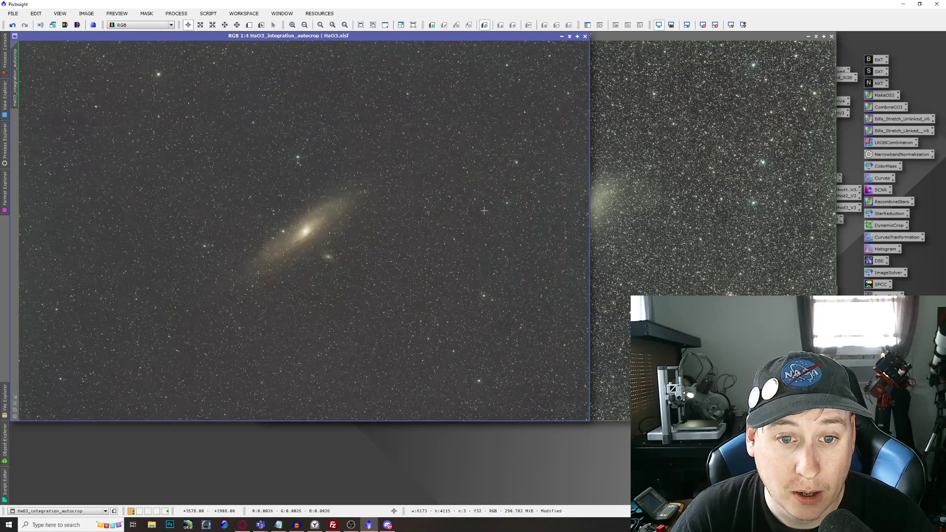
click(681, 36)
click(808, 36)
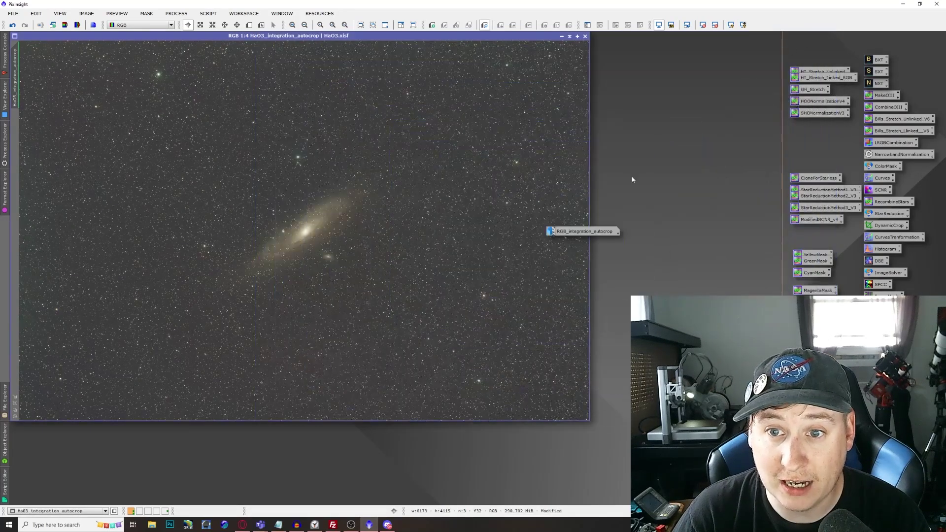
drag(581, 231, 680, 108)
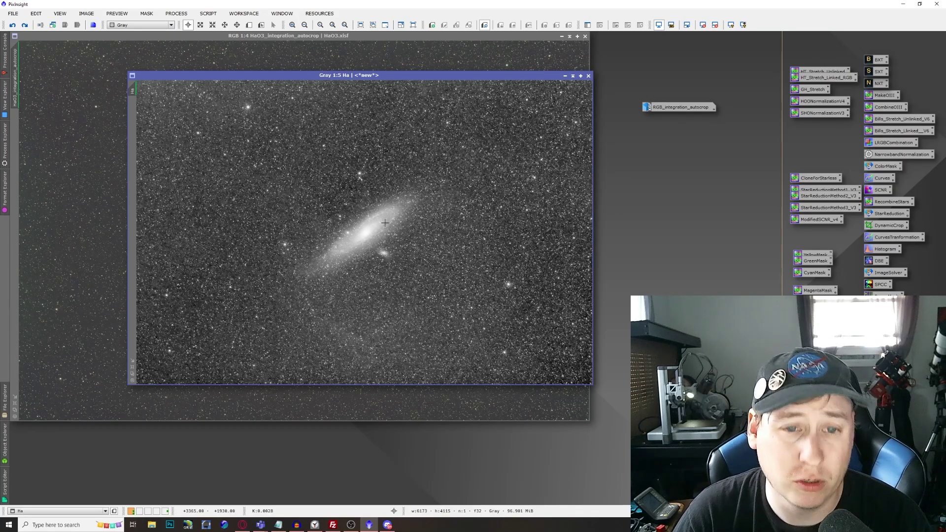
Reapply StarXTerminator star removal to the greyscale Ha image and widen its window slightly
click(28, 25)
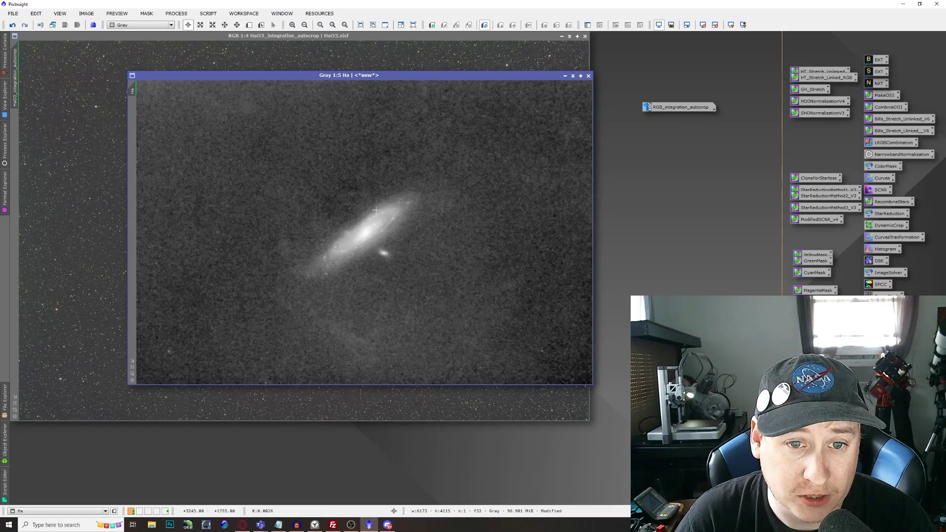
scroll(371, 240, up, 4)
scroll(370, 240, down, 1)
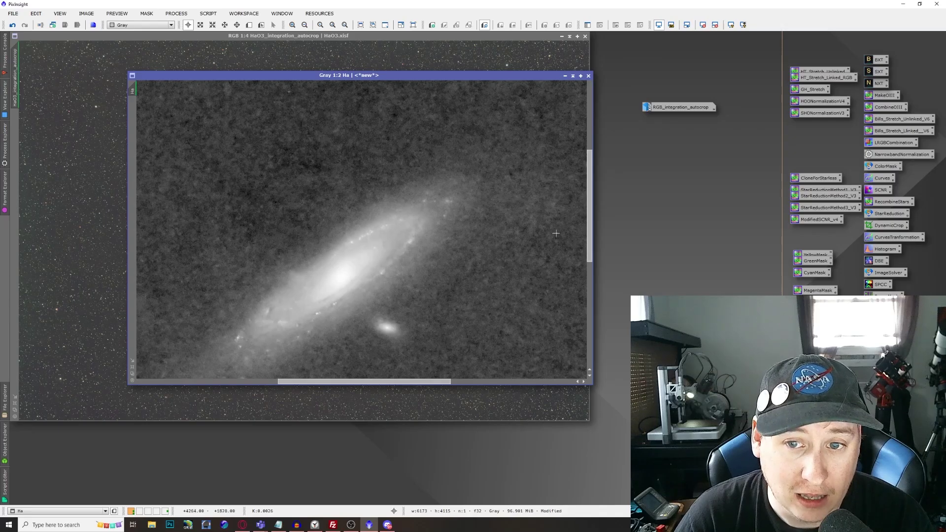
drag(593, 240, 591, 257)
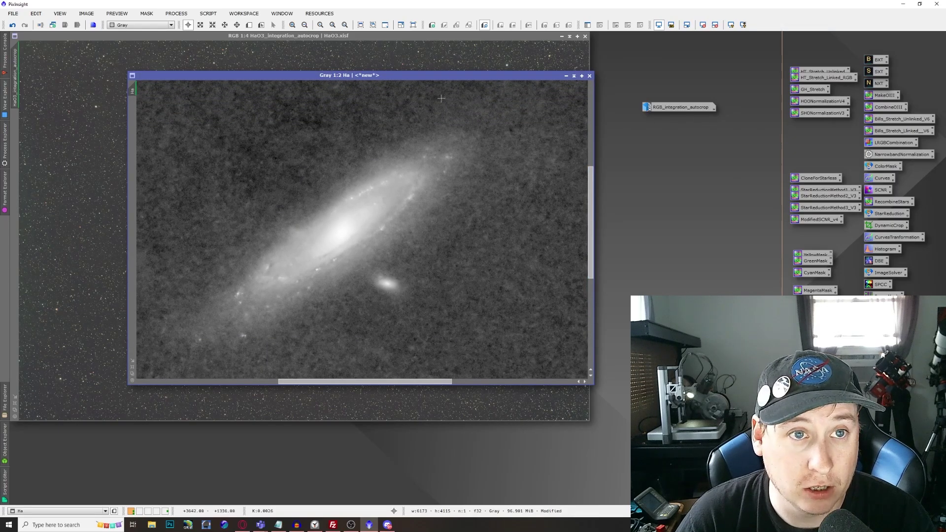
Go to the SCRIPT menu's Toolbox submenu to find the CombineHaWithRGB script
click(202, 14)
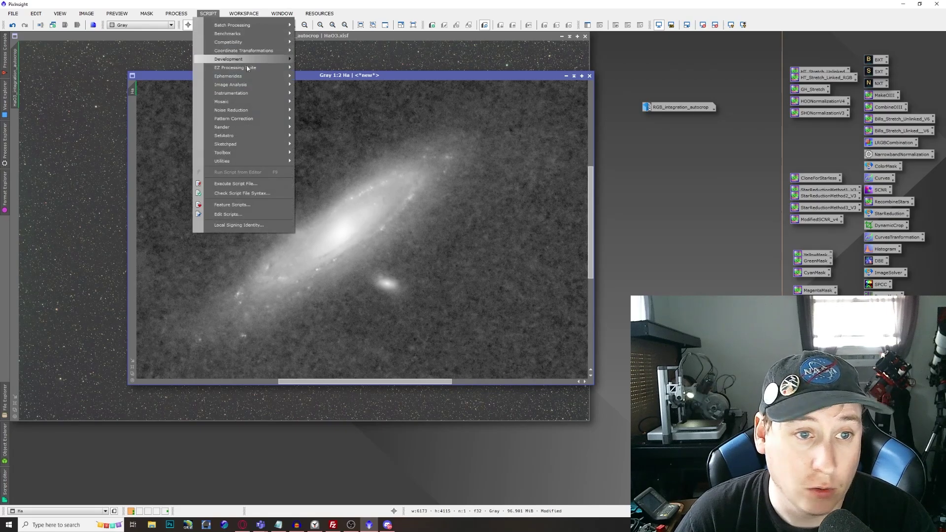
mouse_move(258, 130)
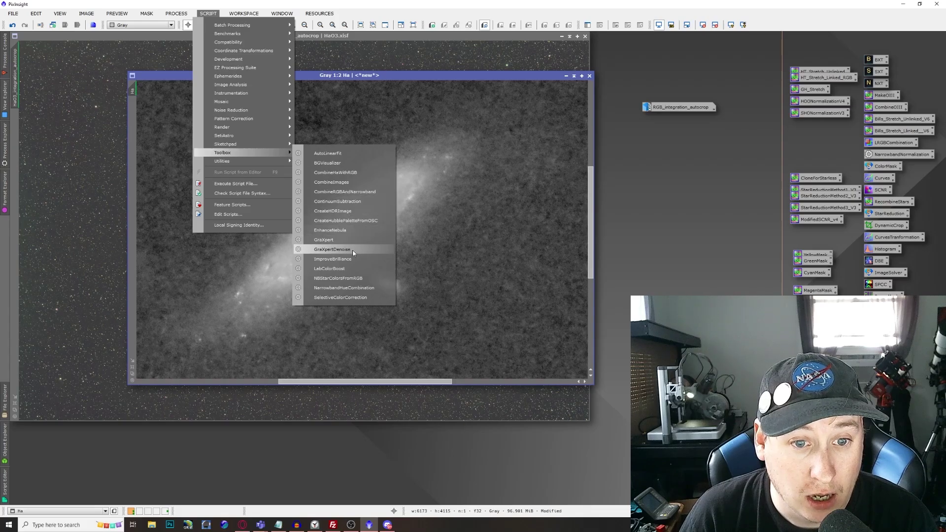
Launch CombineHaWithRGB with RGB_integration_autocrop as RGB view, Ha as H Alpha view, channels unlinked
click(359, 177)
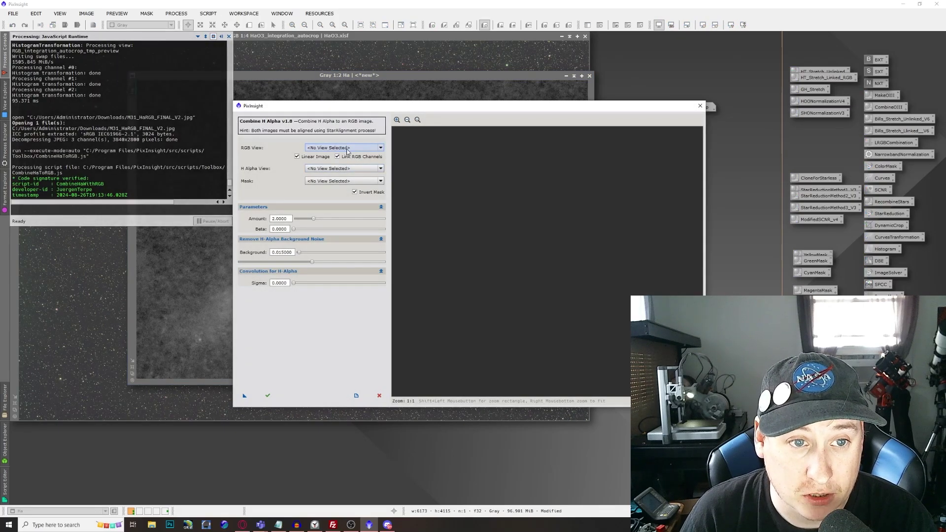
click(348, 148)
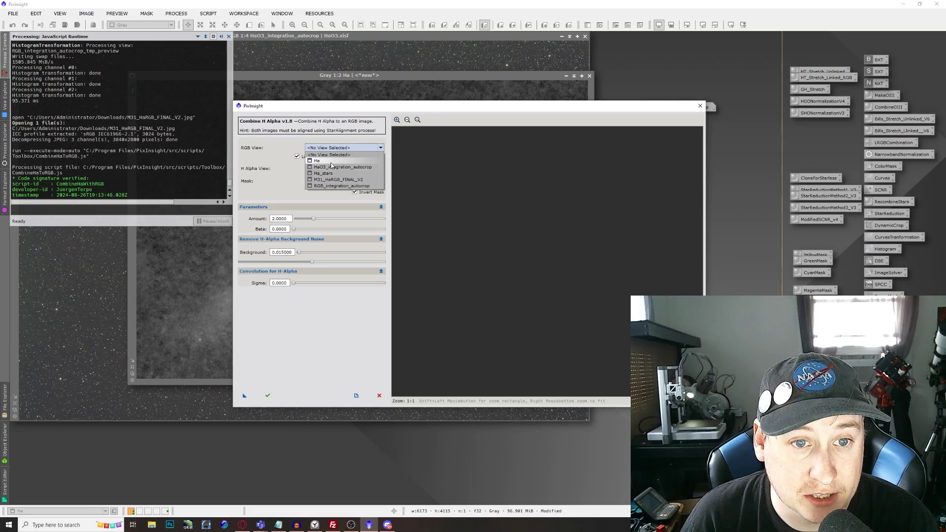
click(346, 186)
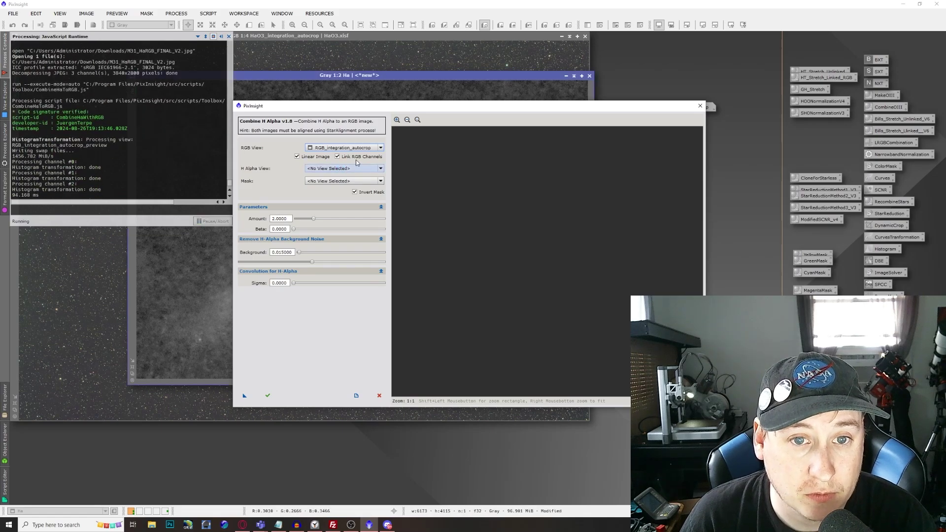
click(339, 157)
click(339, 156)
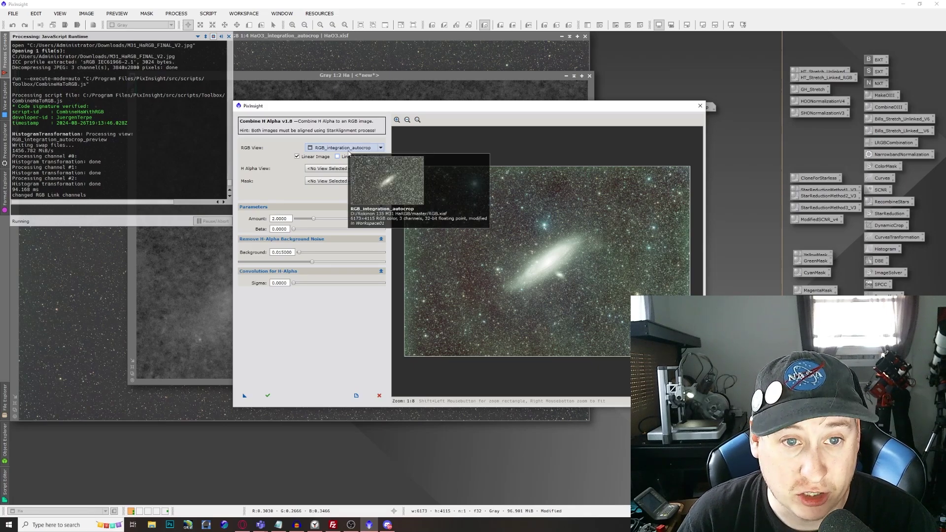
click(329, 168)
click(331, 183)
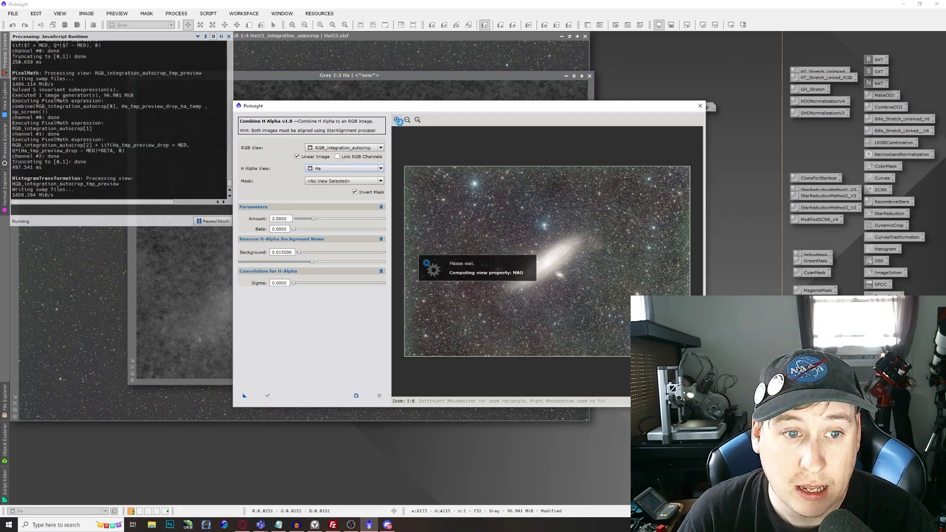
Zoom the script preview to 2:1 and center it on the galaxy's dust lanes
click(397, 120)
click(398, 120)
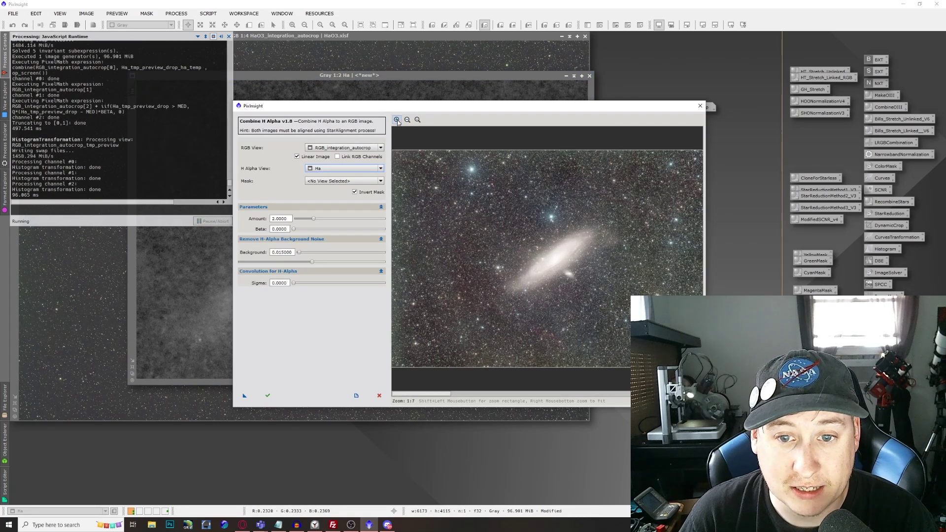
click(397, 120)
click(397, 120)
click(397, 120)
click(397, 120)
click(398, 120)
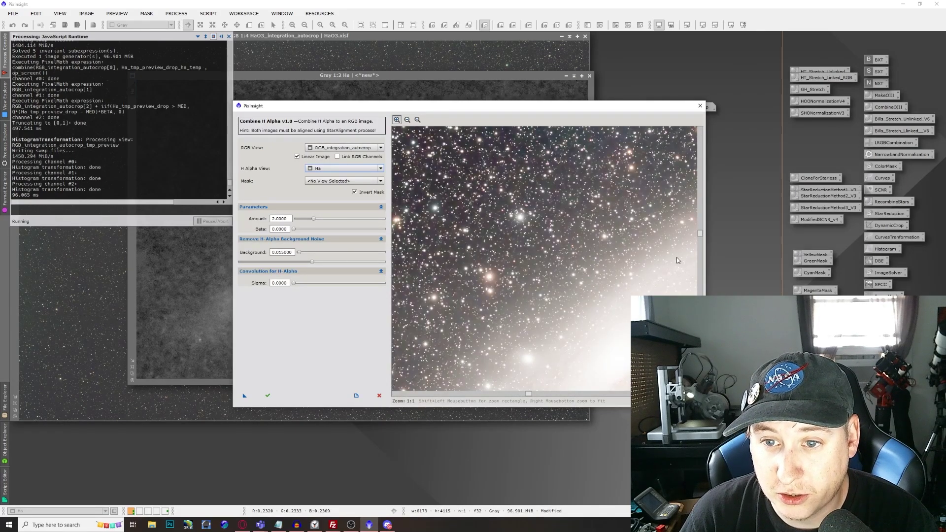
click(652, 282)
drag(677, 272, 394, 234)
Raise Amount to 5.7380 and Beta to 0.1100, checking the preview at 1:1, fit and 1:2
drag(313, 219, 335, 218)
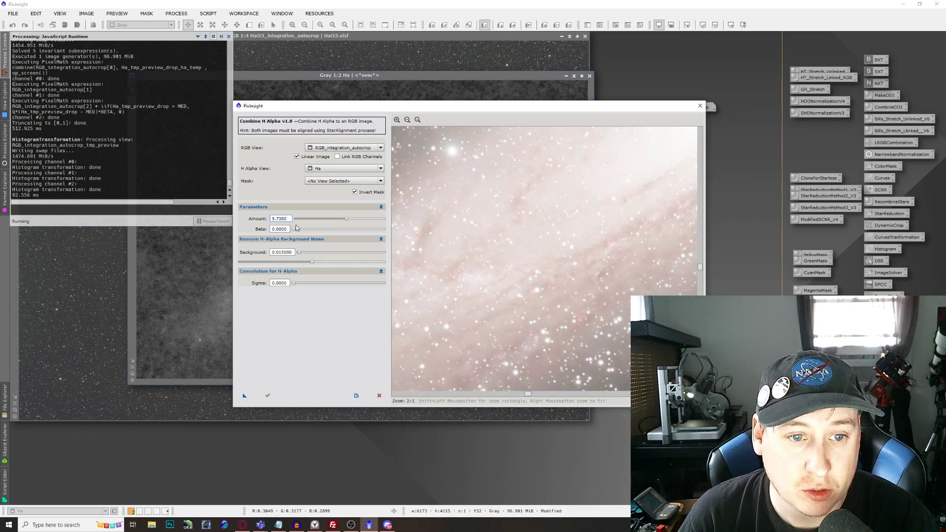
drag(294, 229, 314, 229)
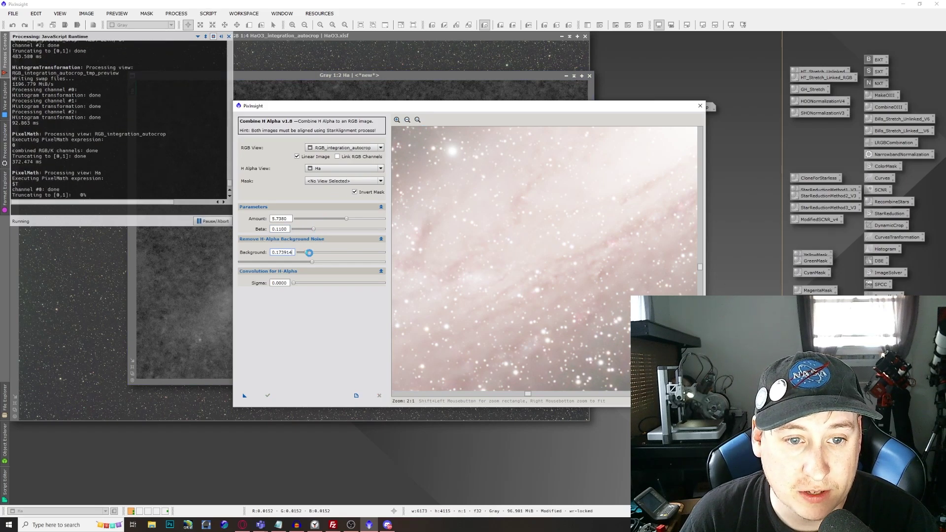
click(416, 119)
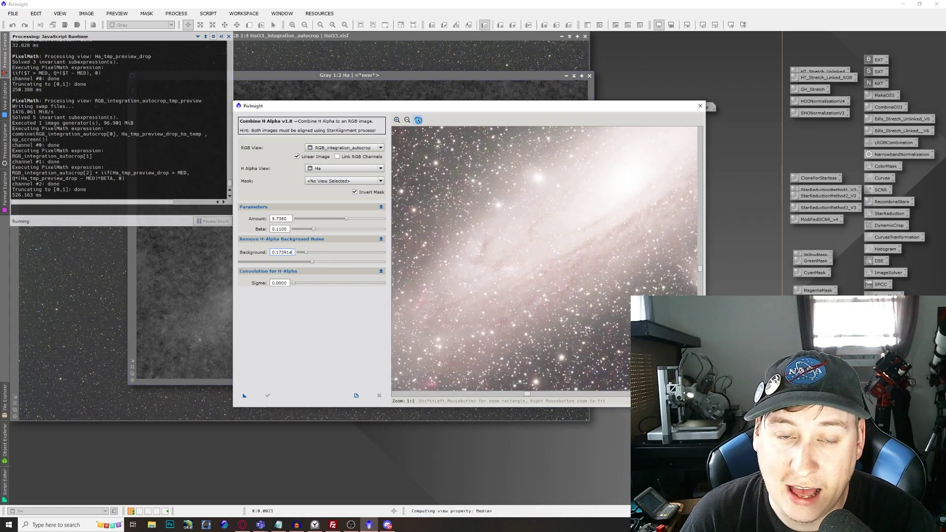
click(407, 120)
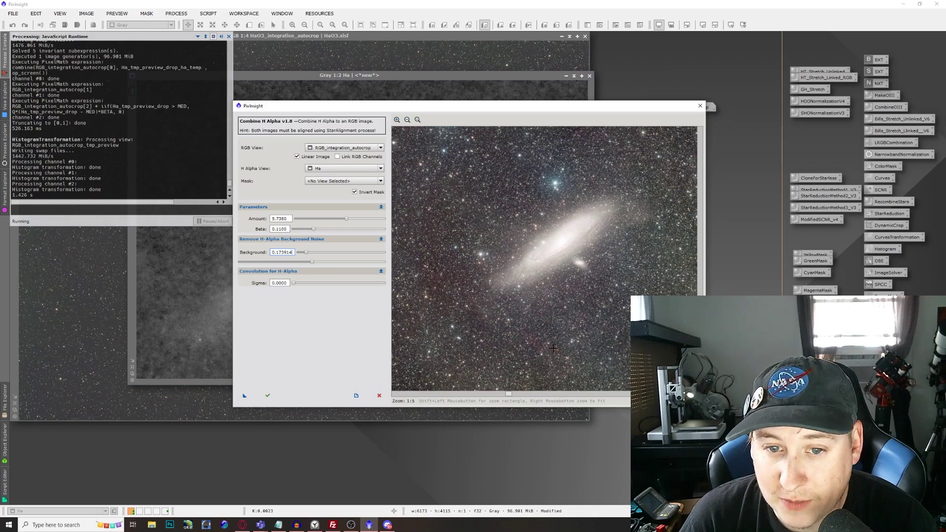
click(397, 120)
click(397, 119)
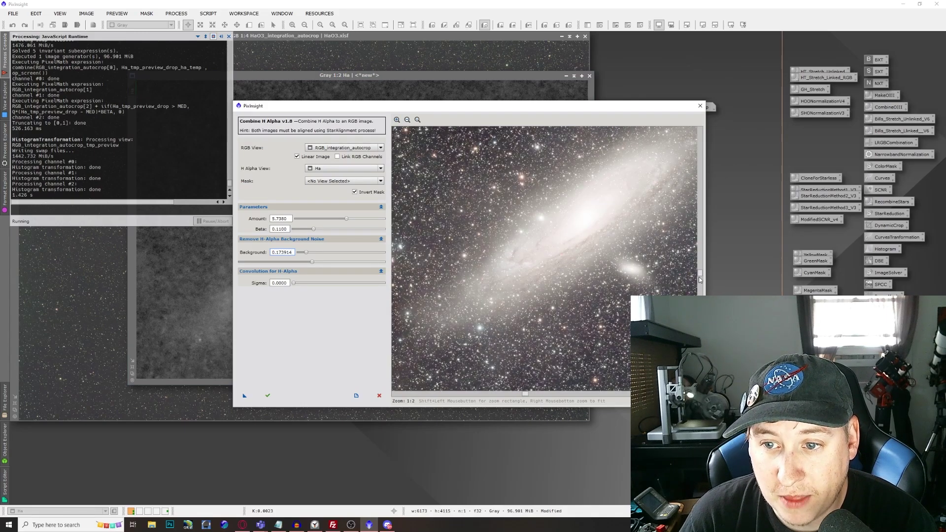
scroll(701, 278, down, 5)
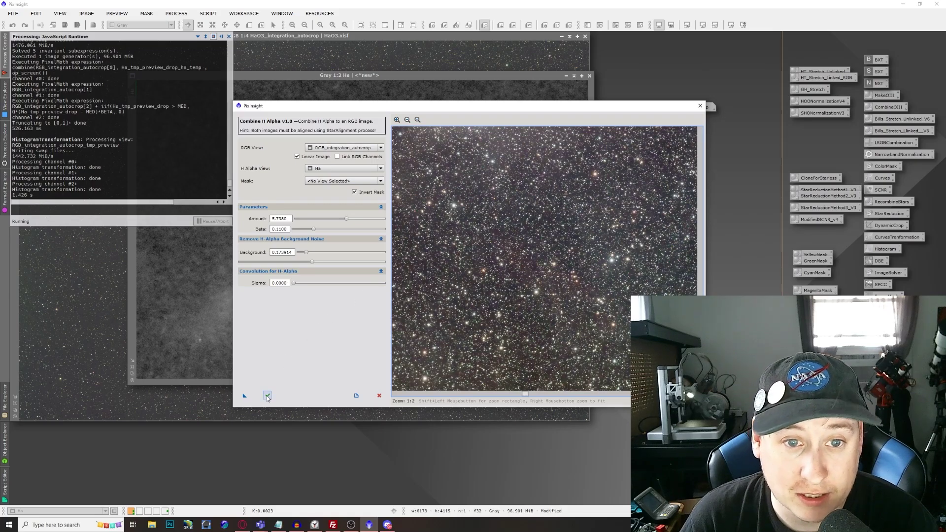
Apply the Ha blend to the RGB image, then move it aside and minimize it to an icon
click(267, 396)
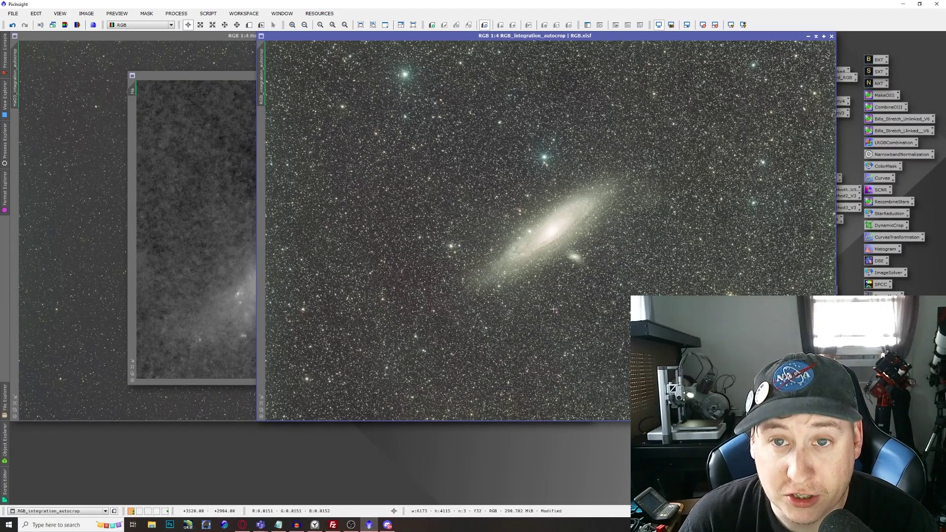
drag(577, 37, 483, 61)
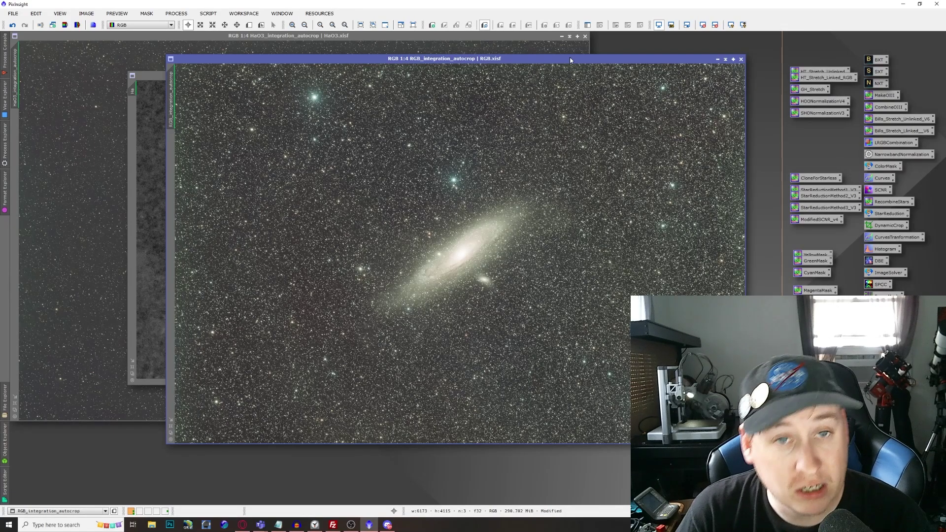
click(718, 60)
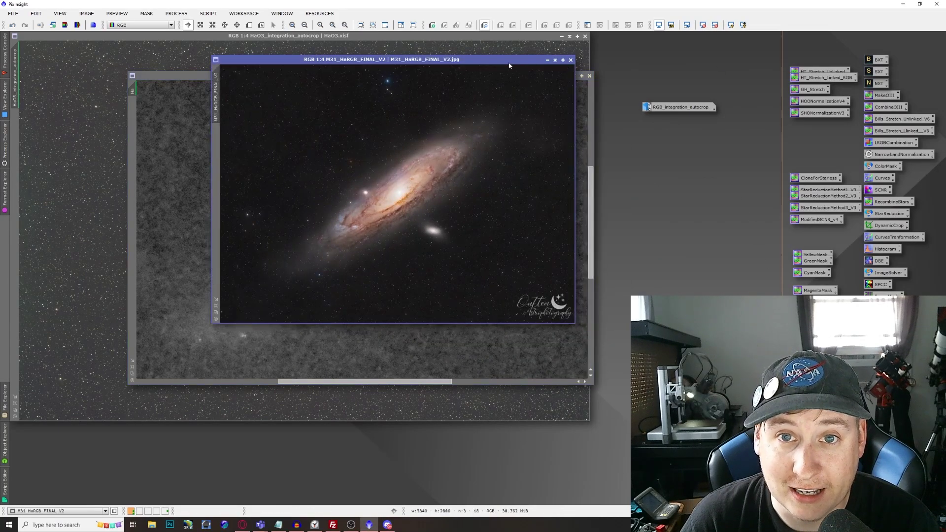
Maximize the M31_HaRGB_FINAL_V2 image and delete the RGB_integration_autocrop icon
double_click(508, 62)
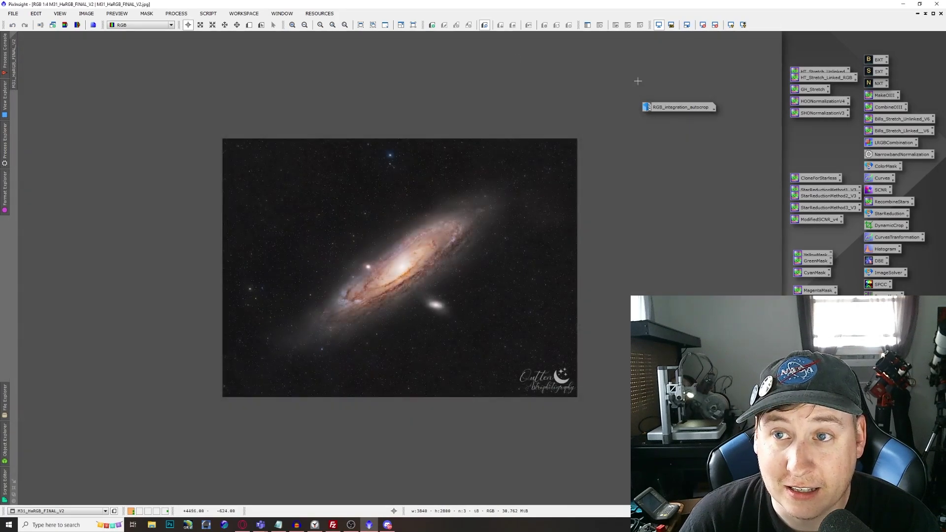
scroll(619, 96, down, 1)
scroll(626, 114, up, 2)
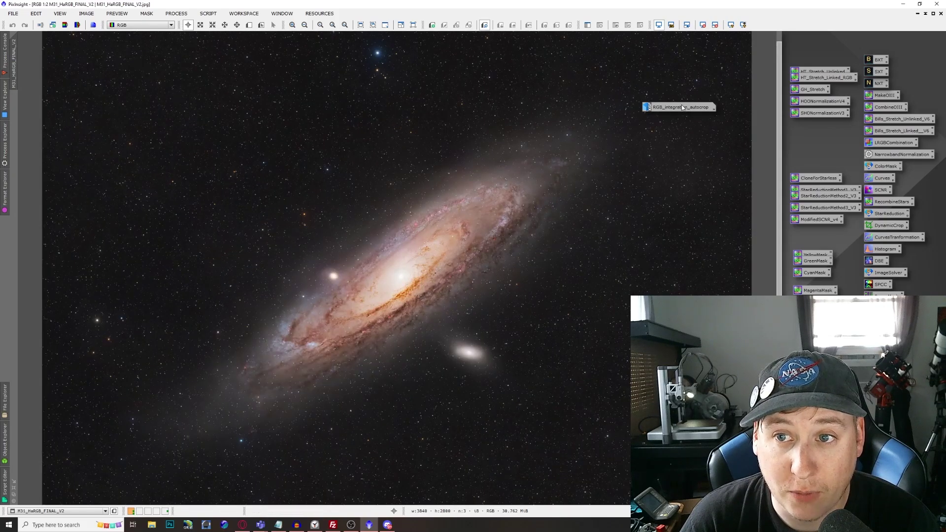
click(680, 107)
key(Delete)
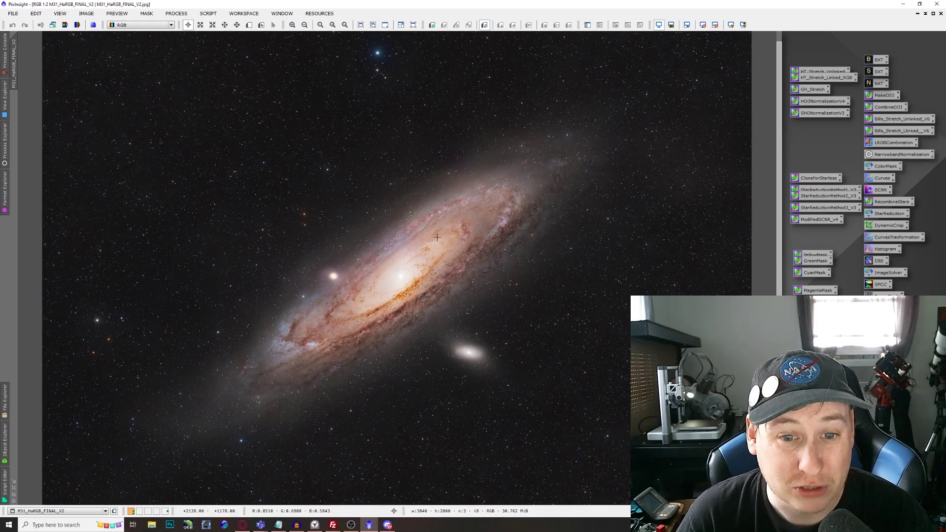
scroll(439, 238, up, 2)
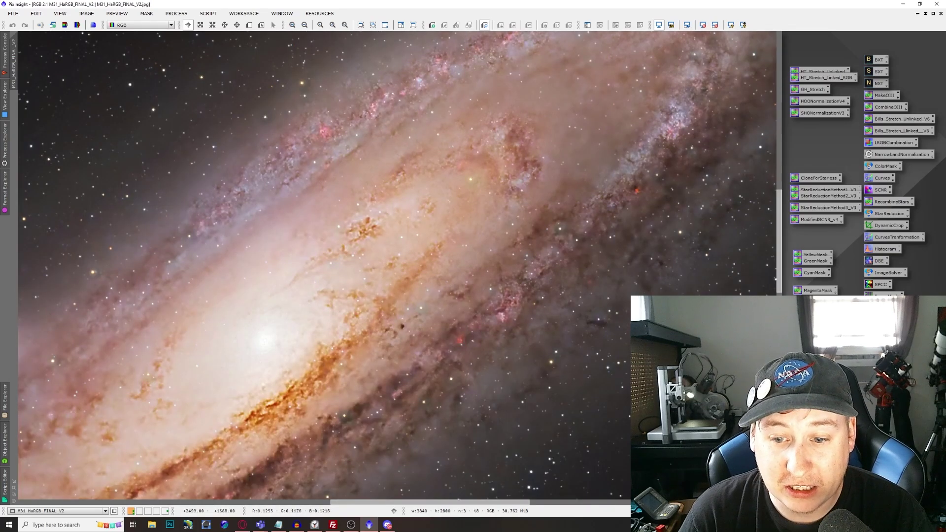
scroll(496, 204, down, 2)
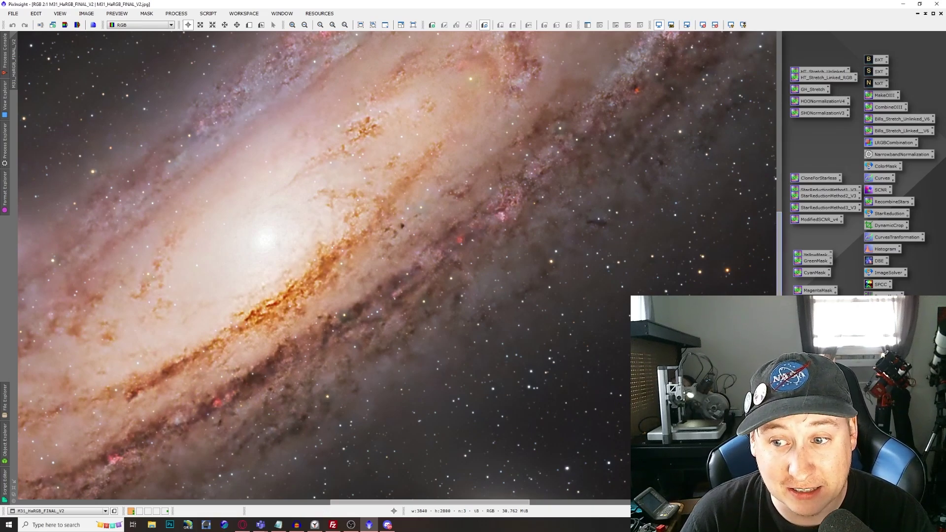
scroll(780, 281, up, 2)
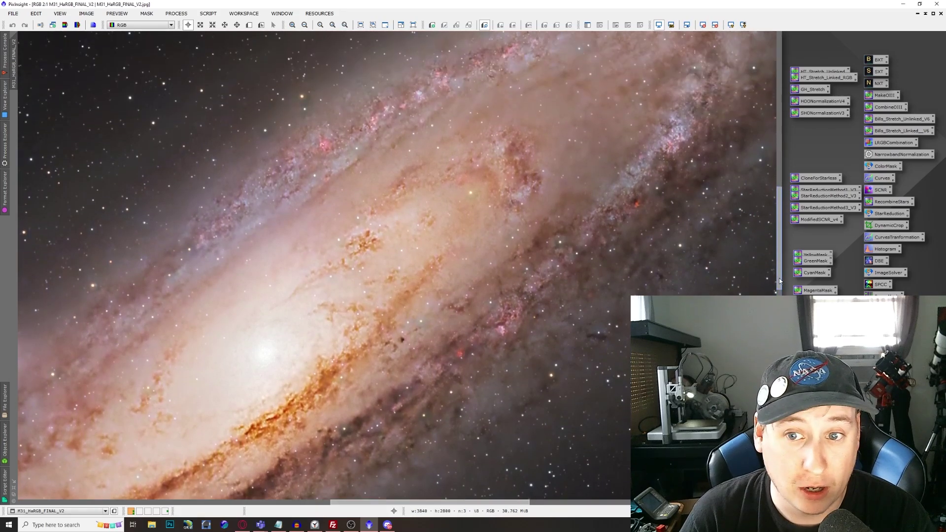
scroll(780, 281, up, 2)
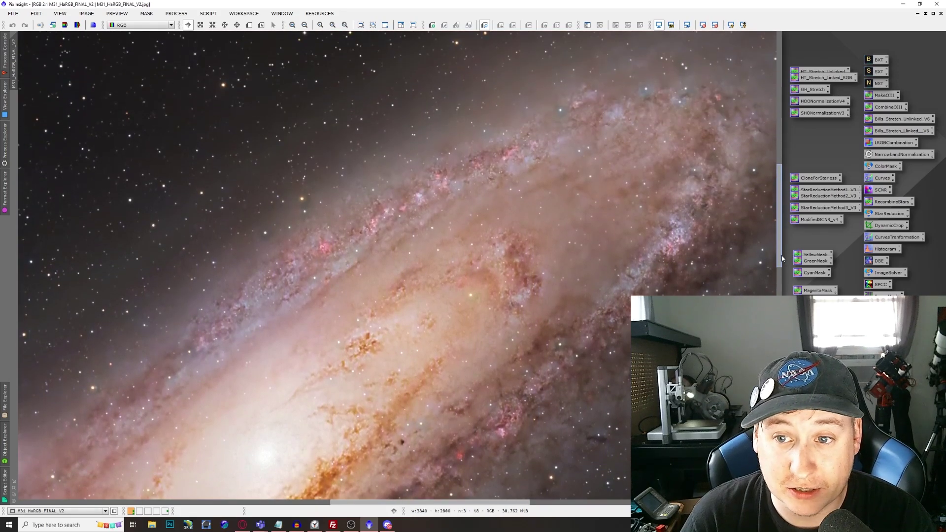
scroll(471, 504, right, 3)
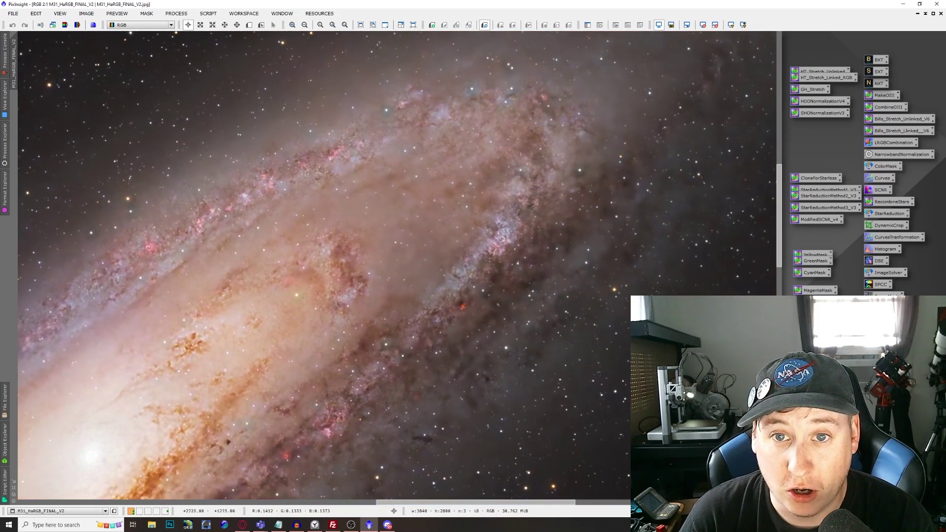
scroll(781, 260, up, 3)
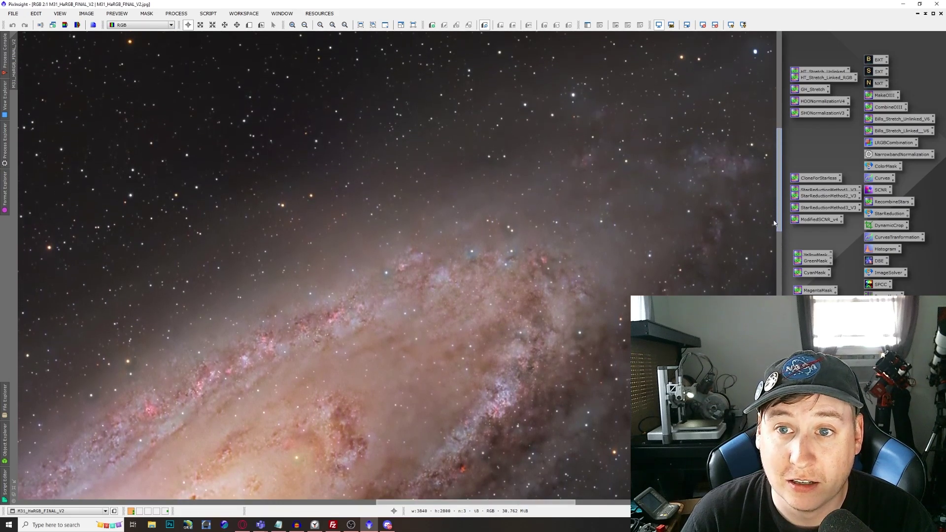
scroll(374, 503, right, 5)
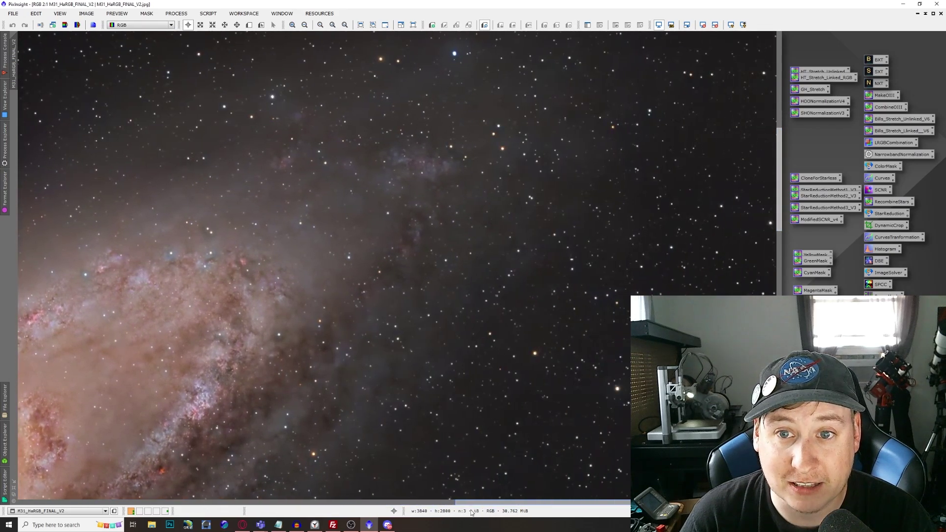
scroll(557, 275, down, 3)
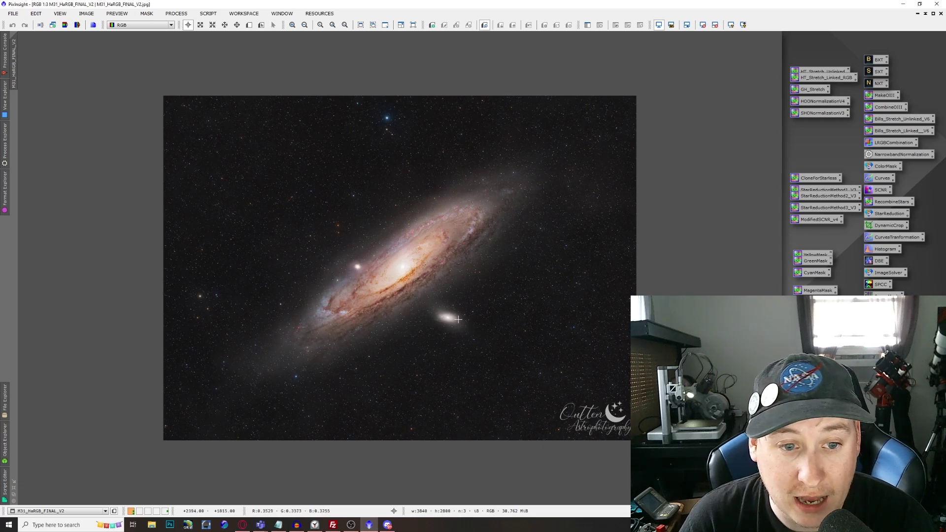
scroll(258, 359, up, 2)
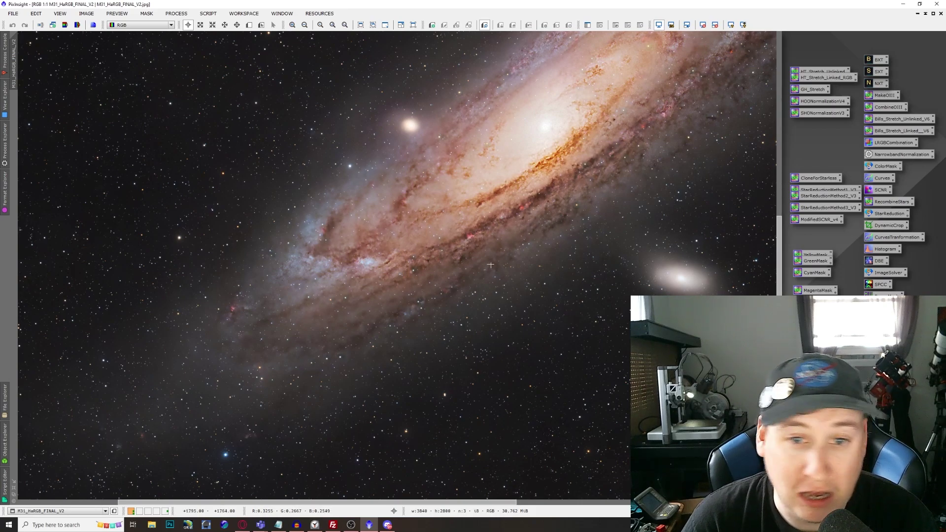
scroll(495, 251, down, 3)
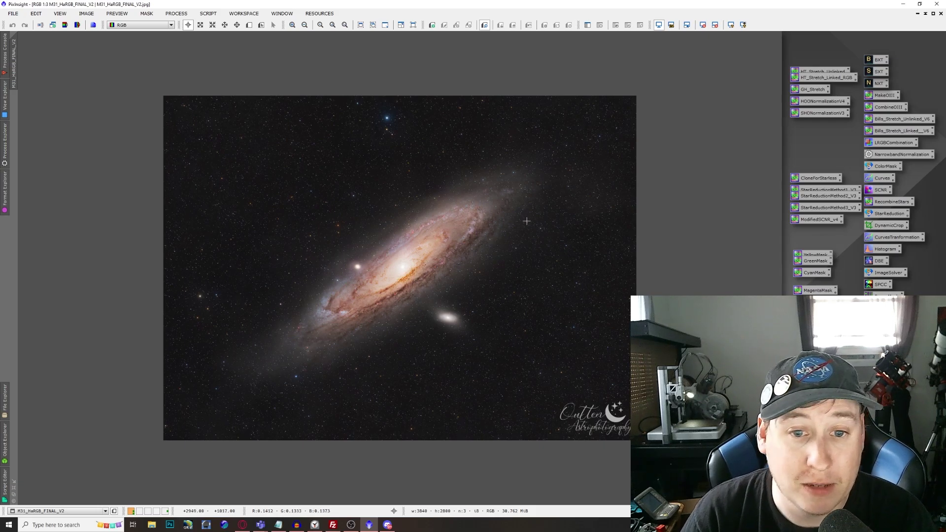
scroll(437, 265, up, 1)
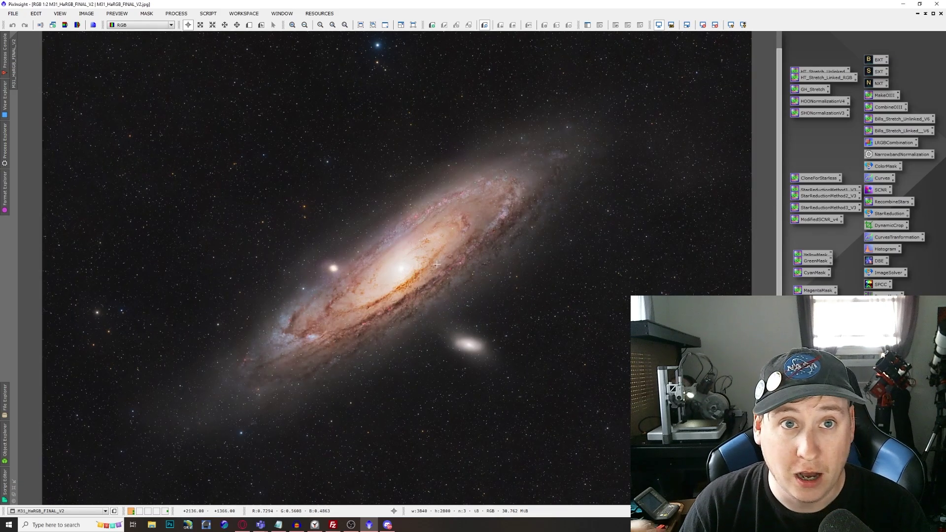